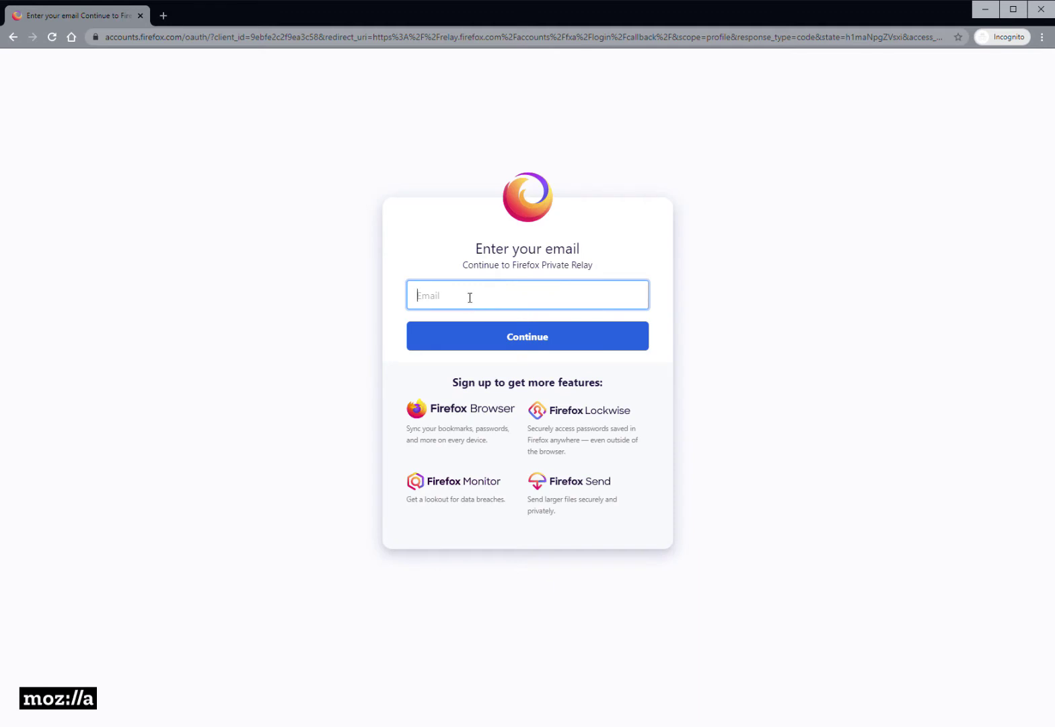
- Submit the email address, then fill in a password and an age of 25
key(Return)
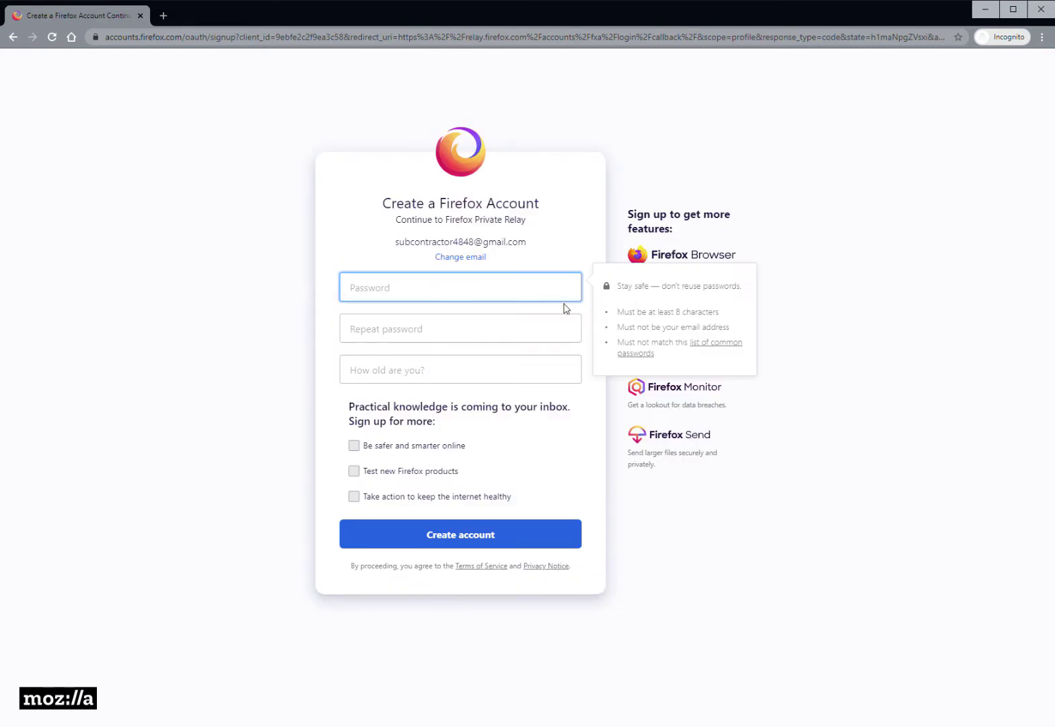
text(••••••••••••••)
key(Tab)
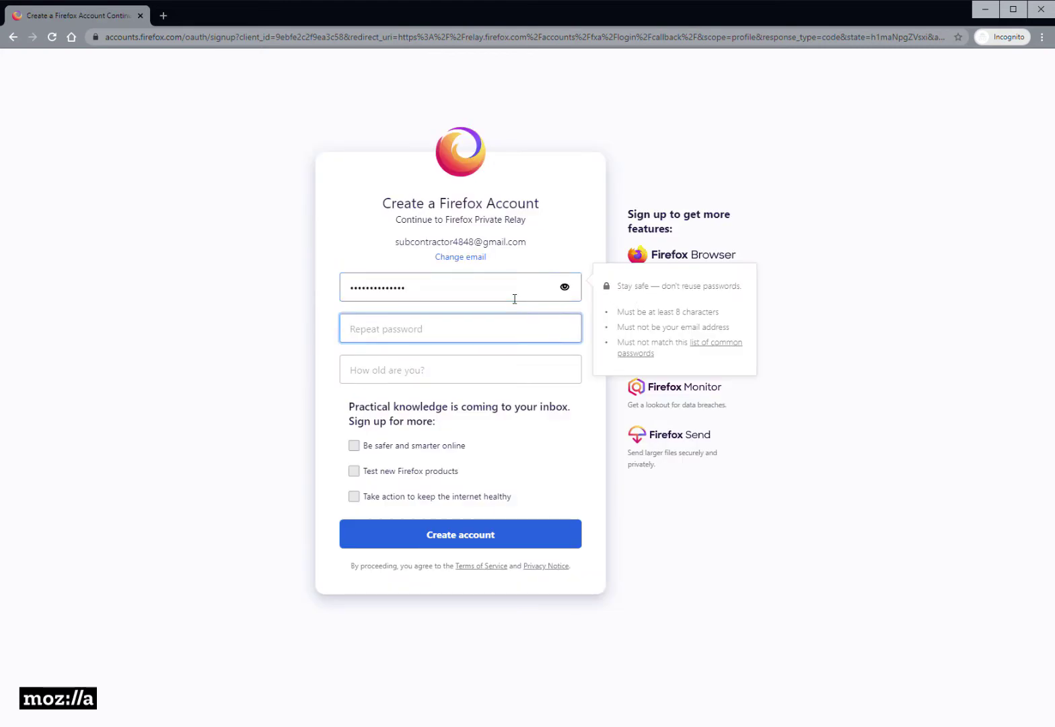
text(•••••••••)
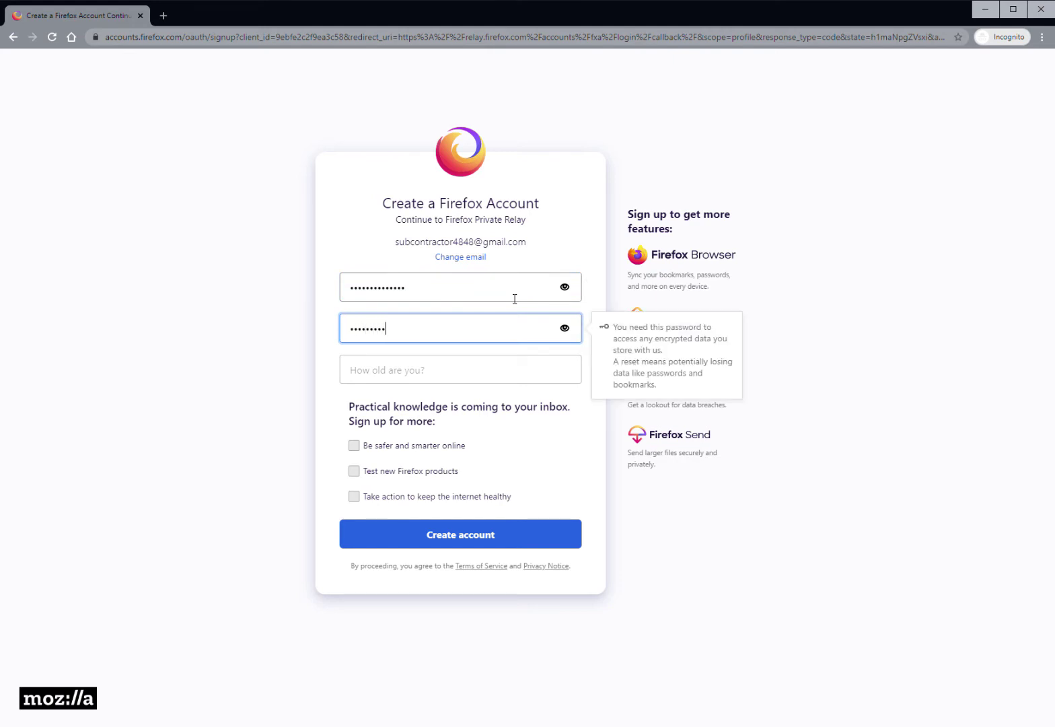
text(••••)
click(422, 372)
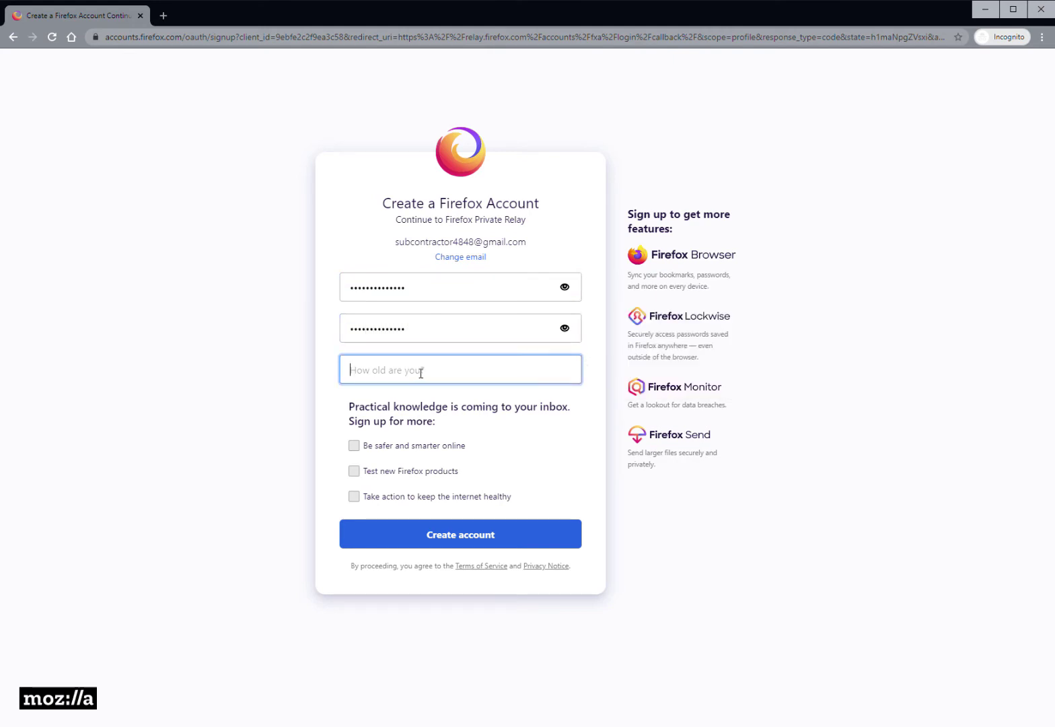
text(25)
- Retype both password fields so they match and create the Firefox account
drag(410, 330, 333, 329)
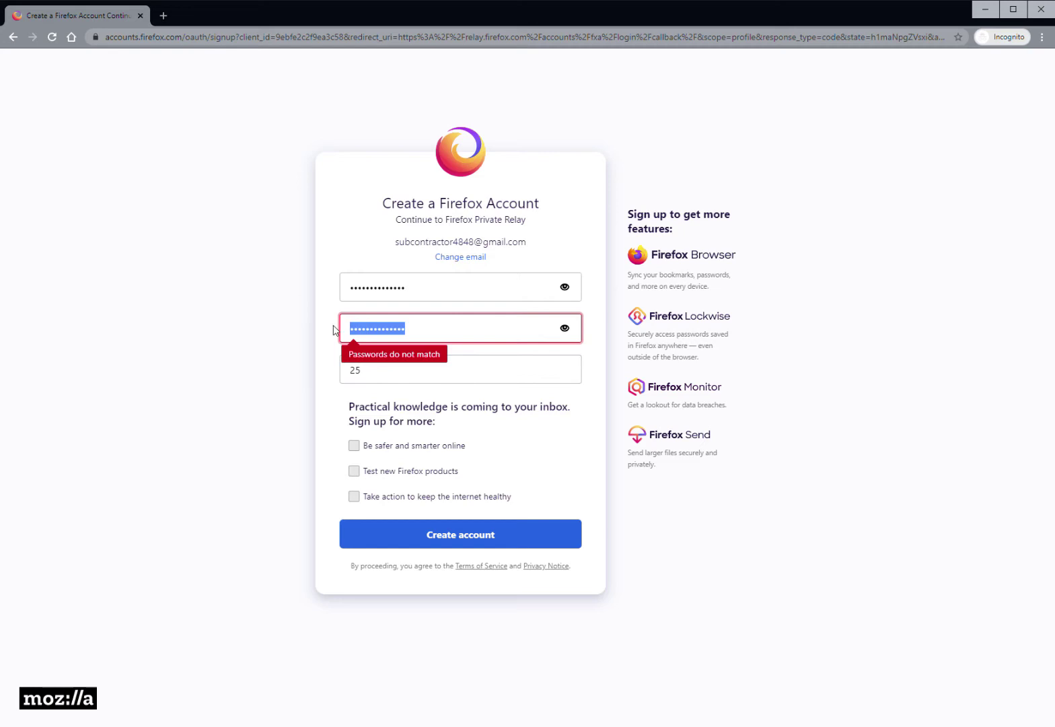
text(••••••••)
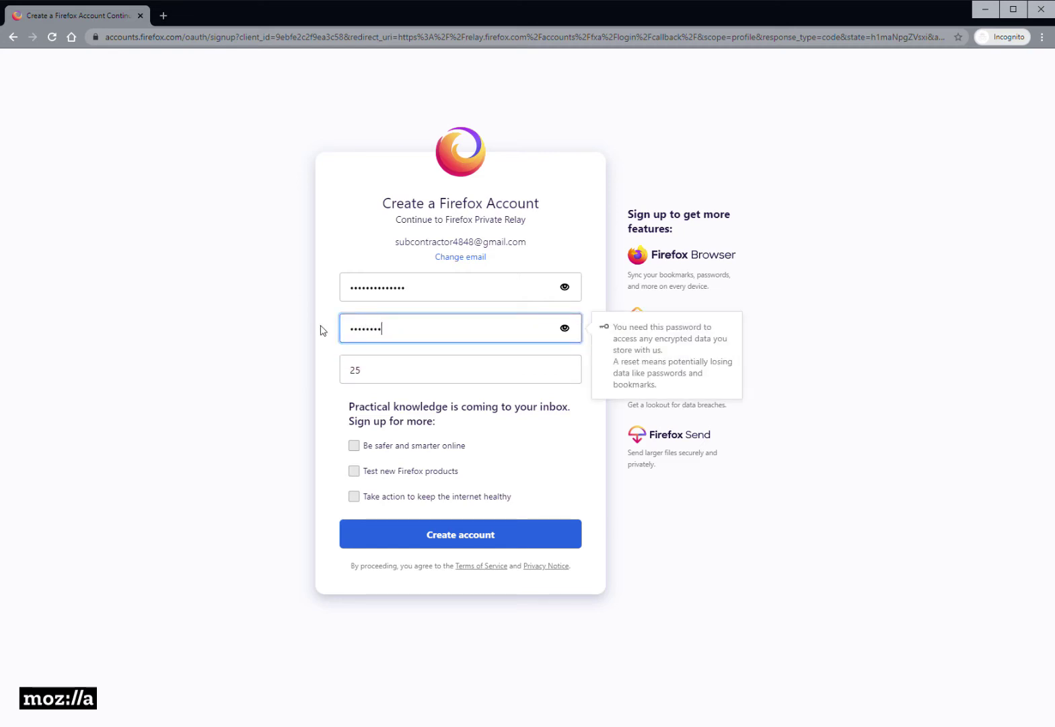
text(••••••)
key(Tab)
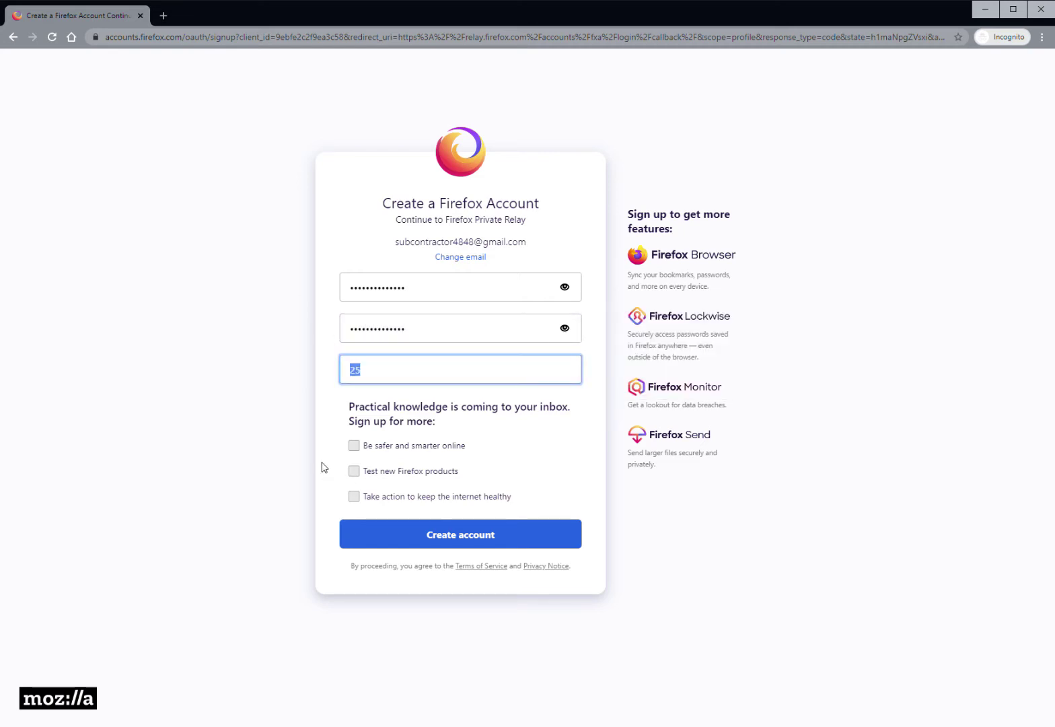
click(400, 295)
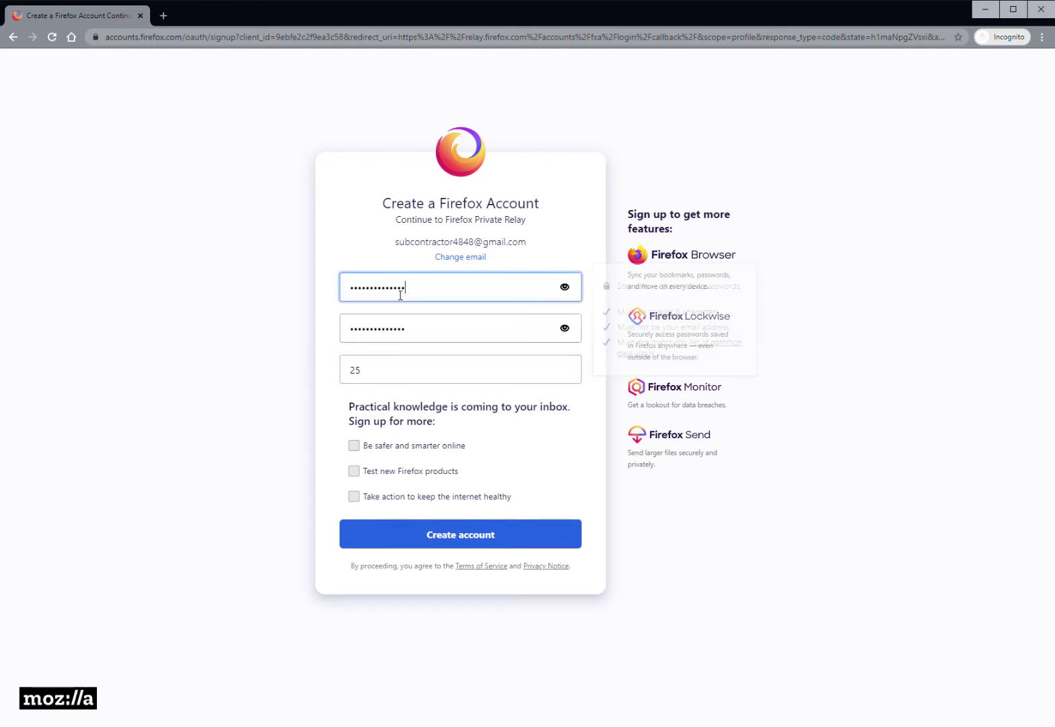
drag(400, 294, 322, 295)
text(•••••••)
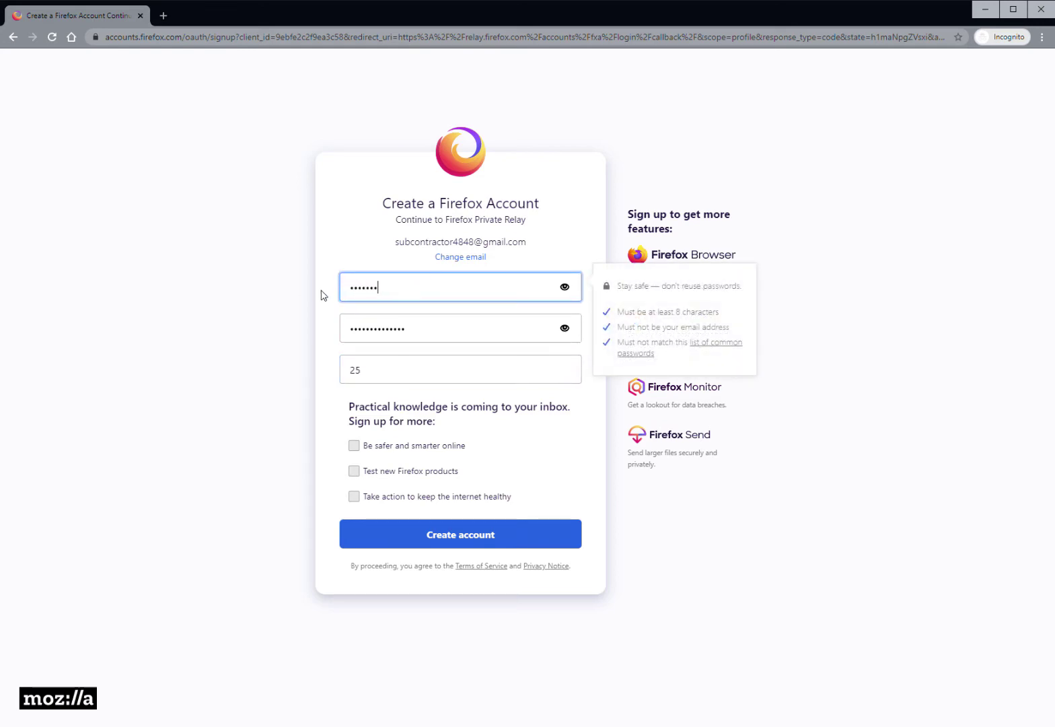
text(•••••••)
click(423, 324)
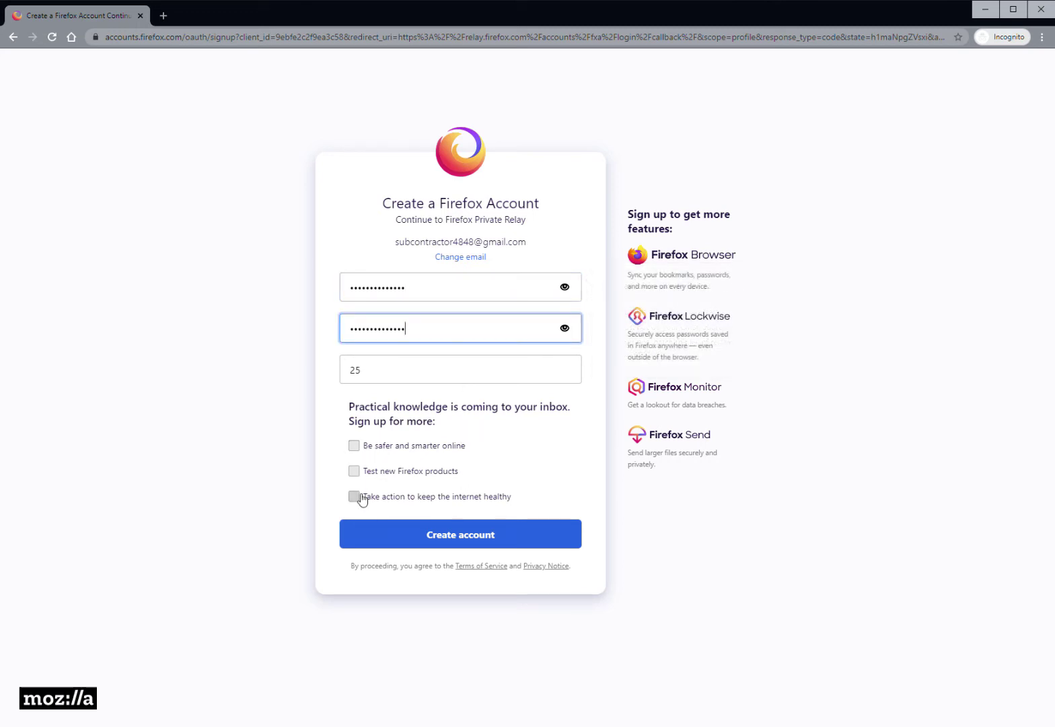
click(475, 530)
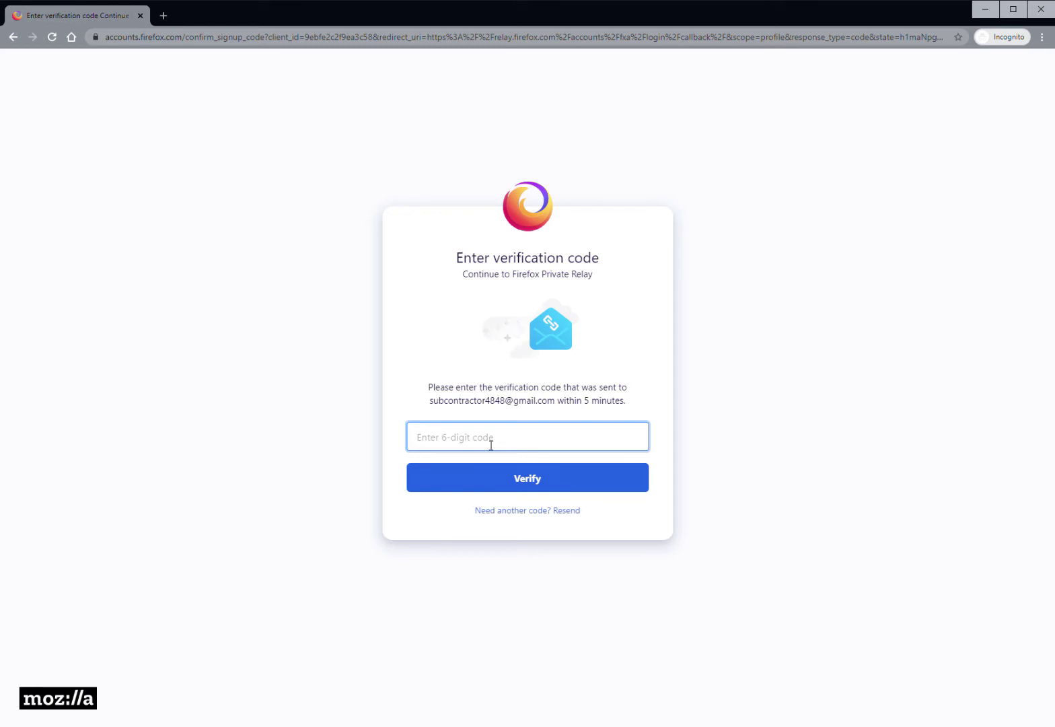
- Enter the emailed six-digit verification code and submit it
click(495, 475)
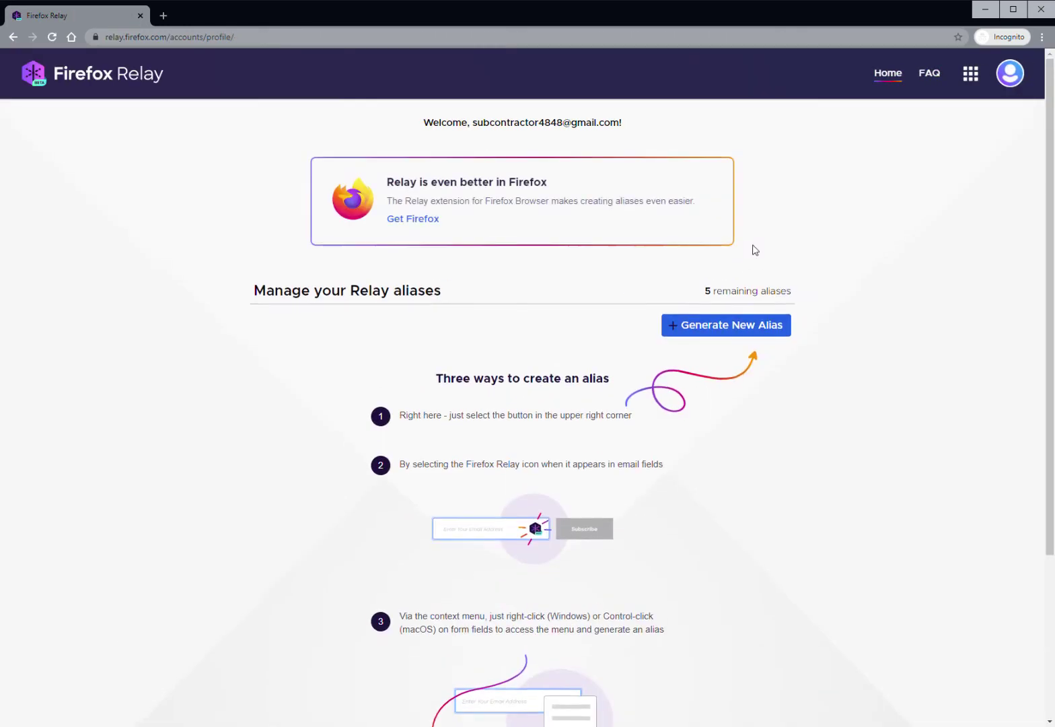
- Generate a new alias, copy it, show its details, and head to simons.ca in a new tab
scroll(740, 404, down, 2)
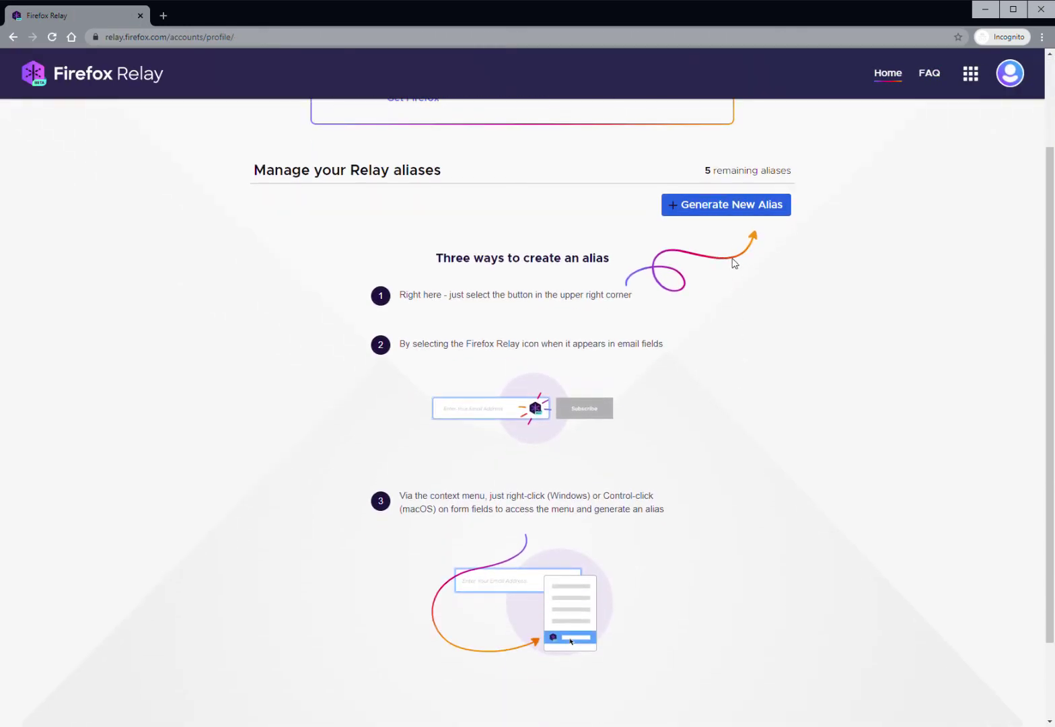
click(727, 206)
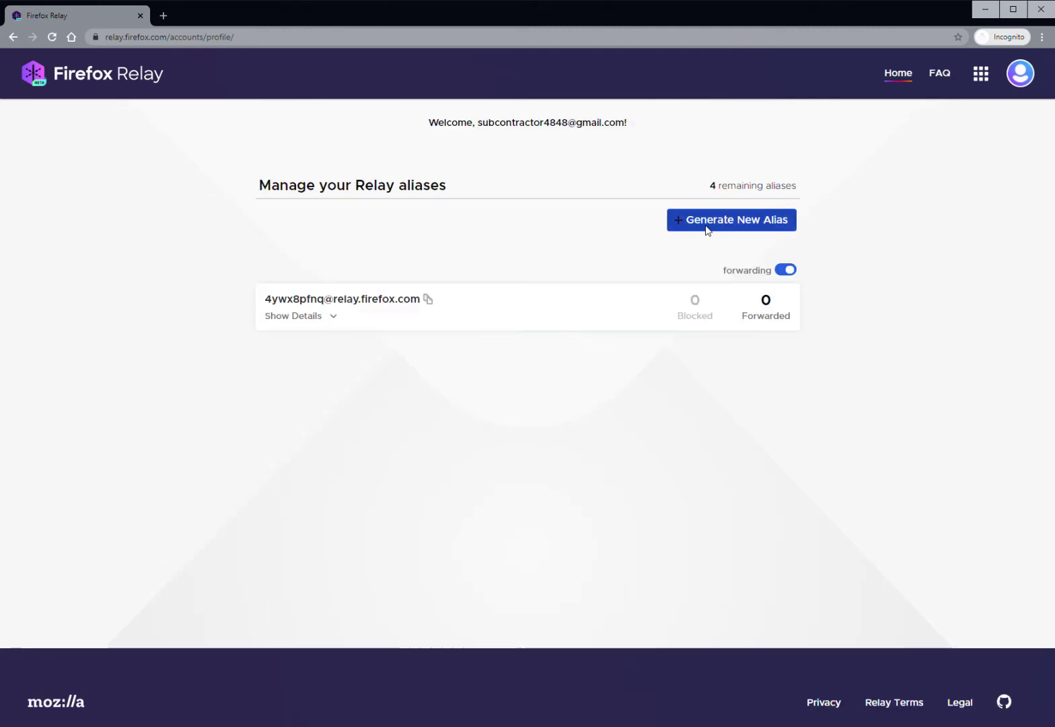
click(426, 406)
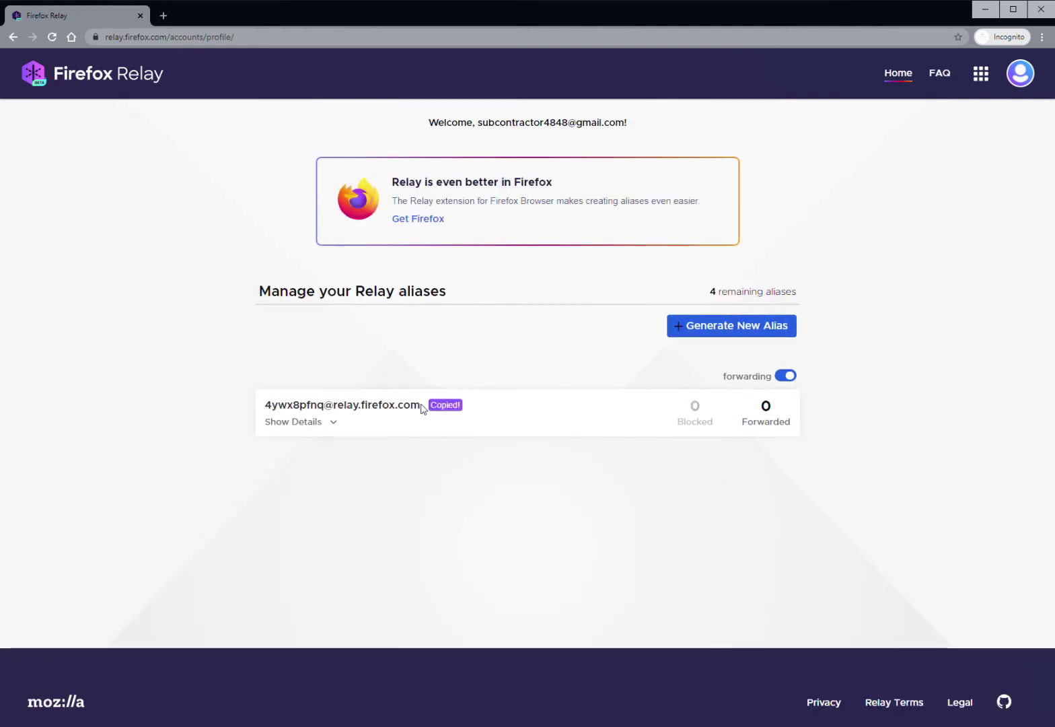
click(335, 423)
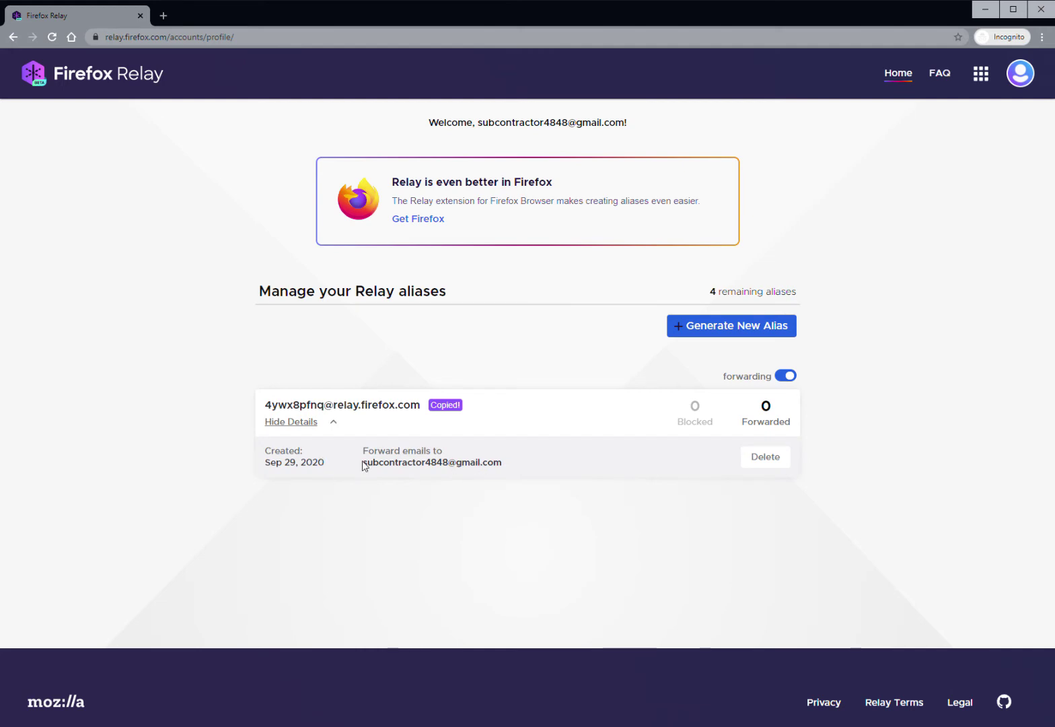
click(163, 16)
text(simons.ca/en)
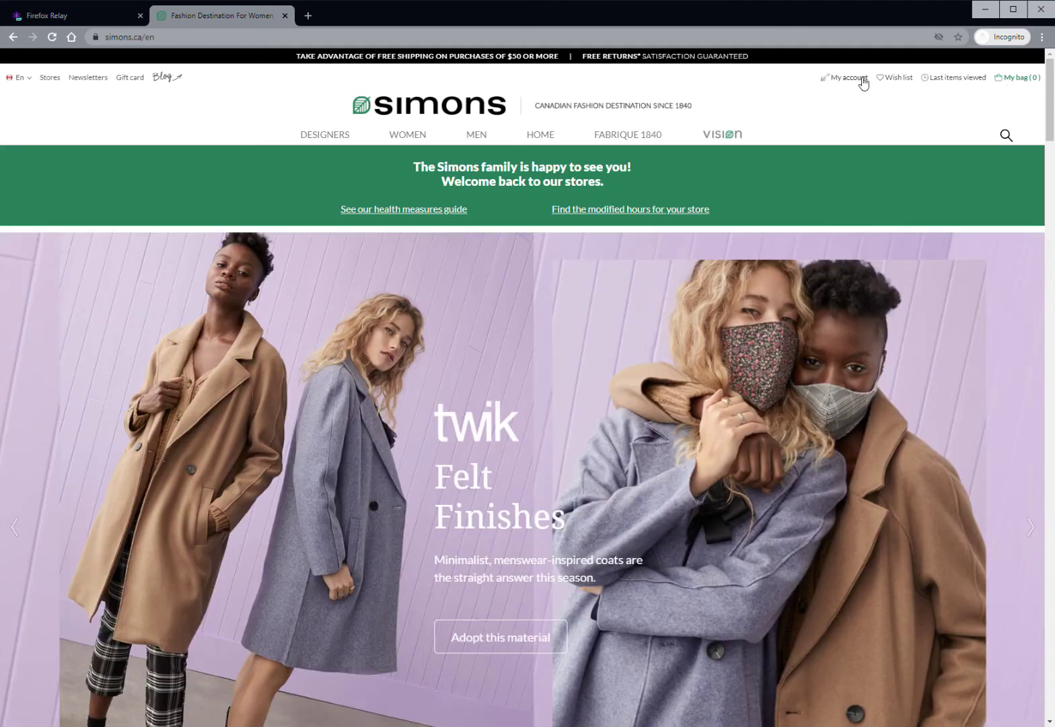
- Register a Simons account with the pasted Relay alias as email, opting into rewards membership
click(858, 80)
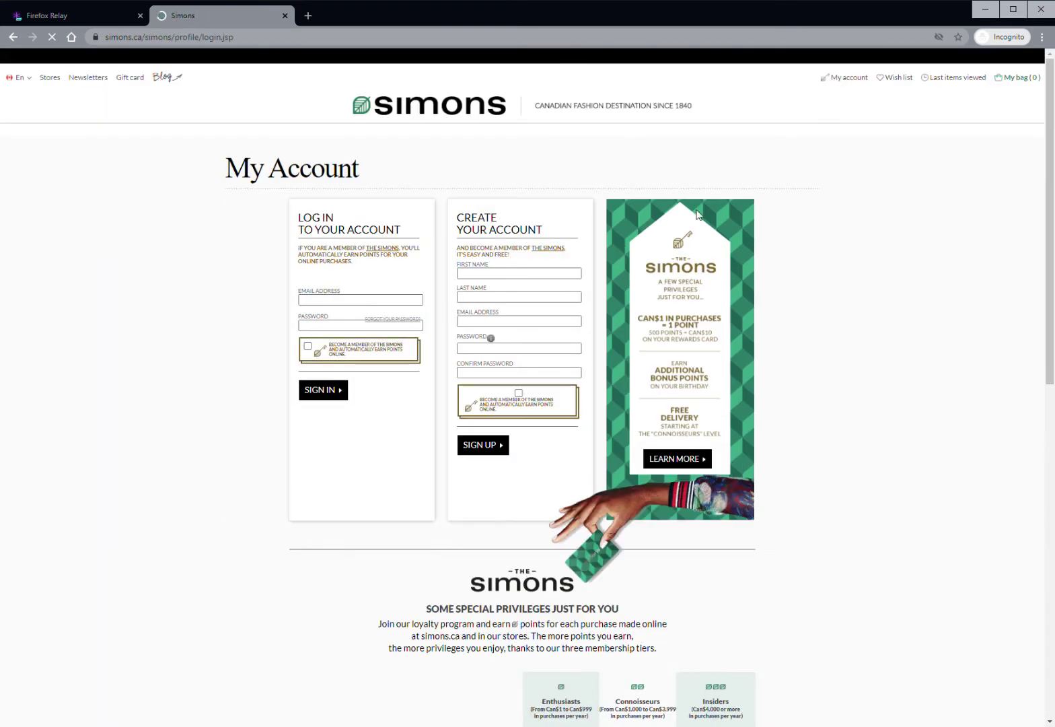
click(525, 285)
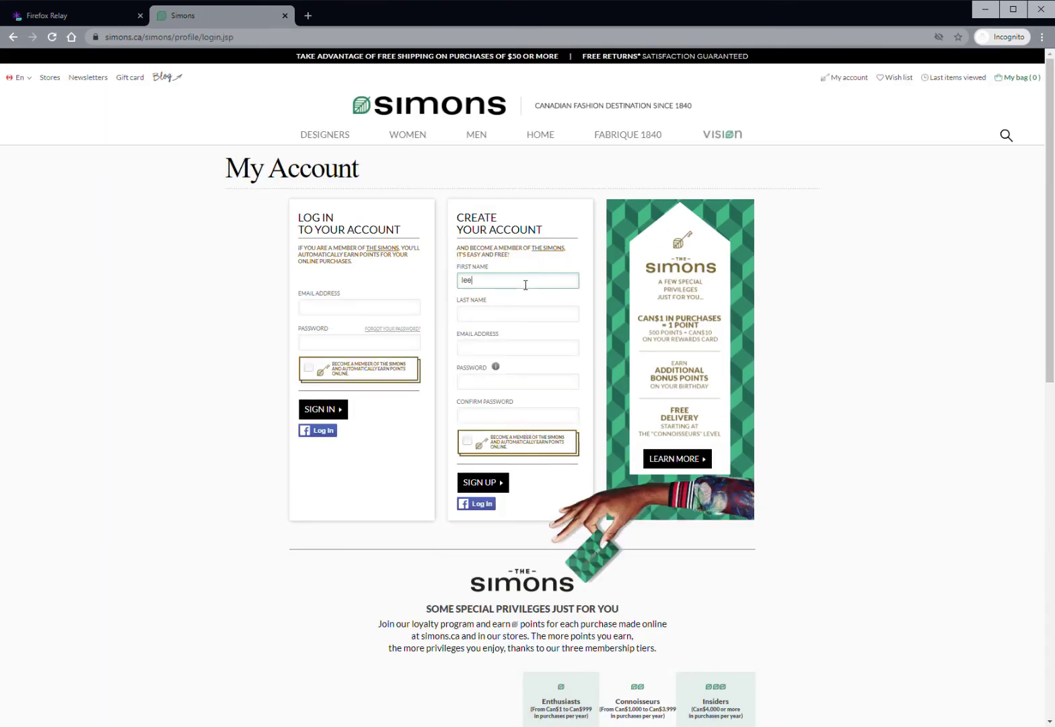
key(Tab)
key(Tab)
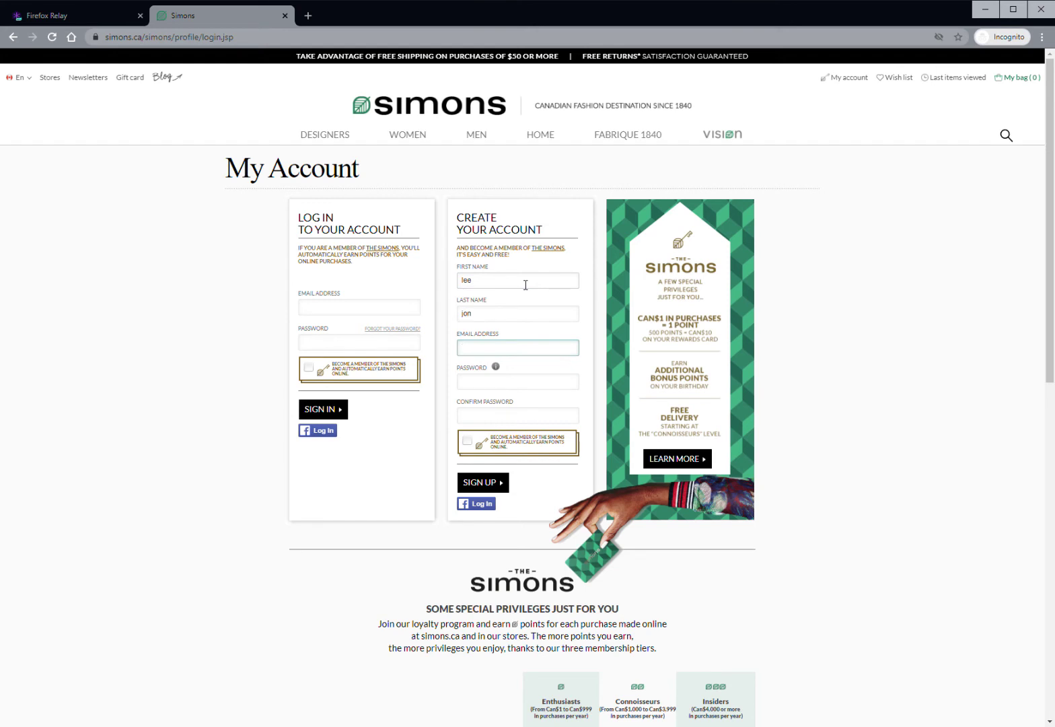
key(ctrl+v)
click(510, 381)
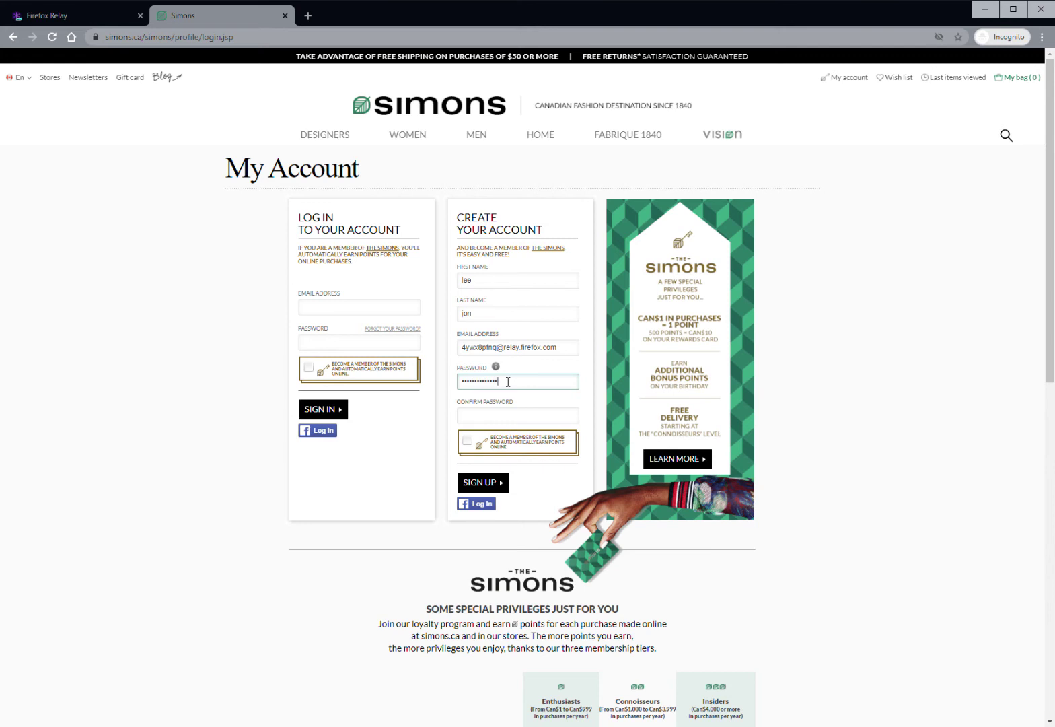
key(Tab)
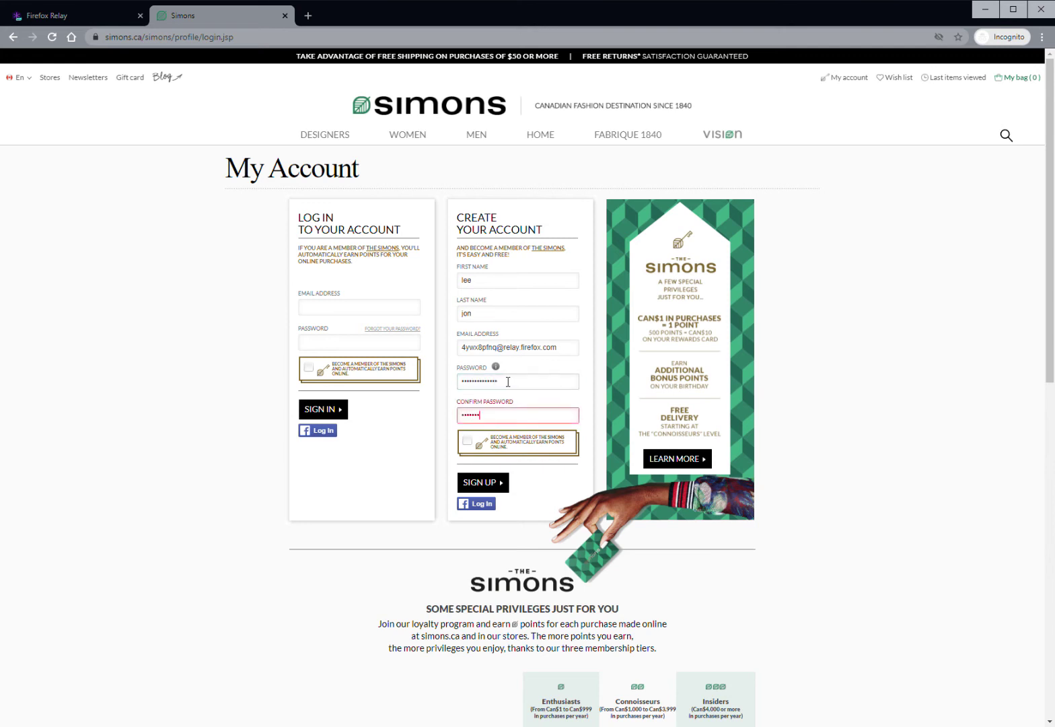
click(469, 441)
click(486, 484)
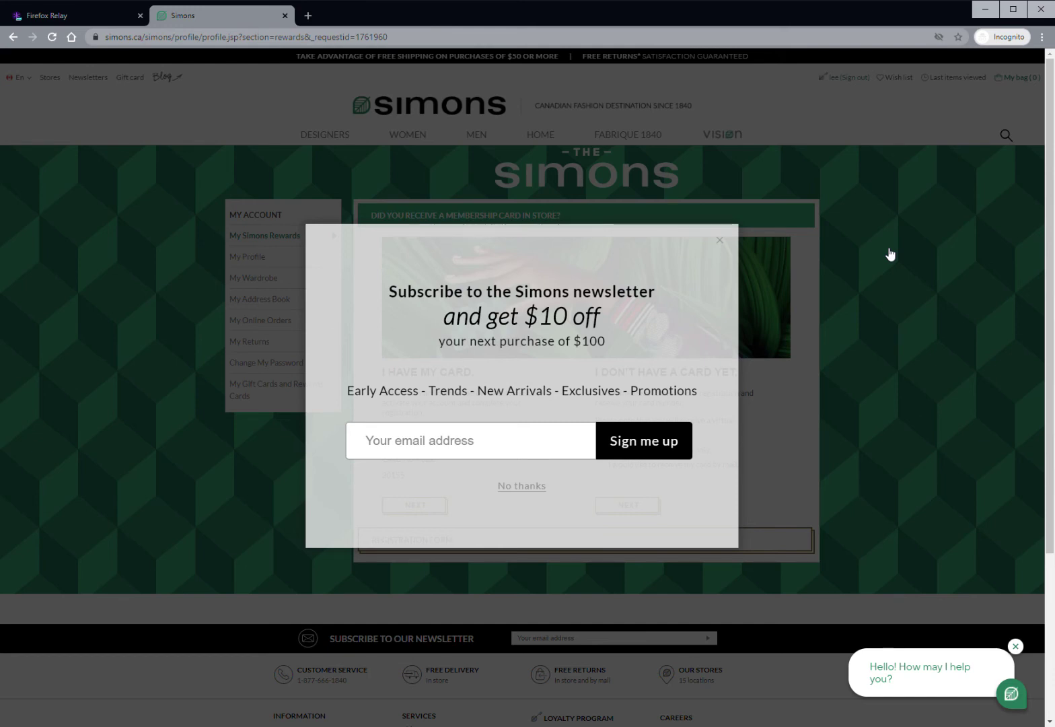
- Close the $10-off newsletter popup and switch back to the Firefox Relay tab
click(721, 242)
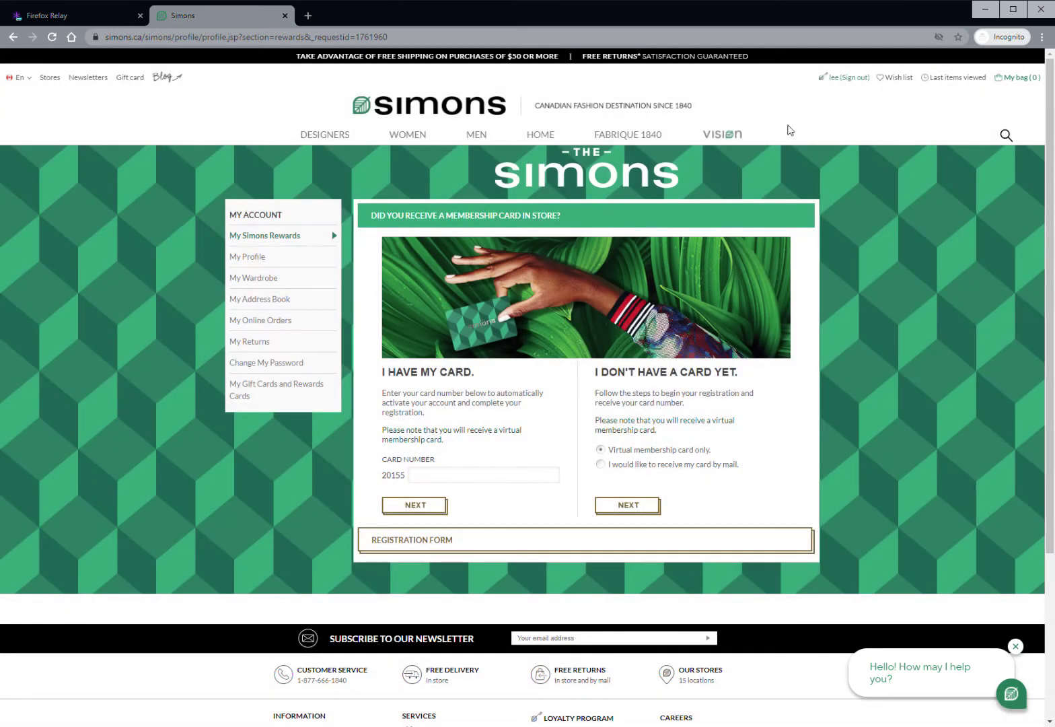
click(79, 15)
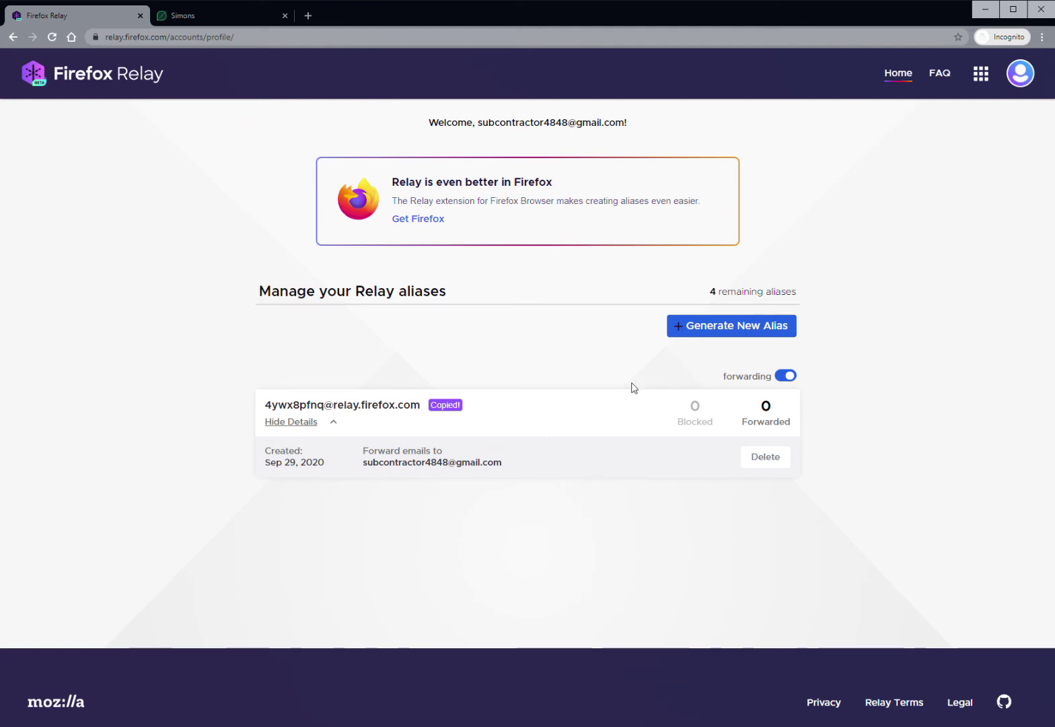
- Reload the aliases page to show 2 forwarded emails and expand the alias details
key(F5)
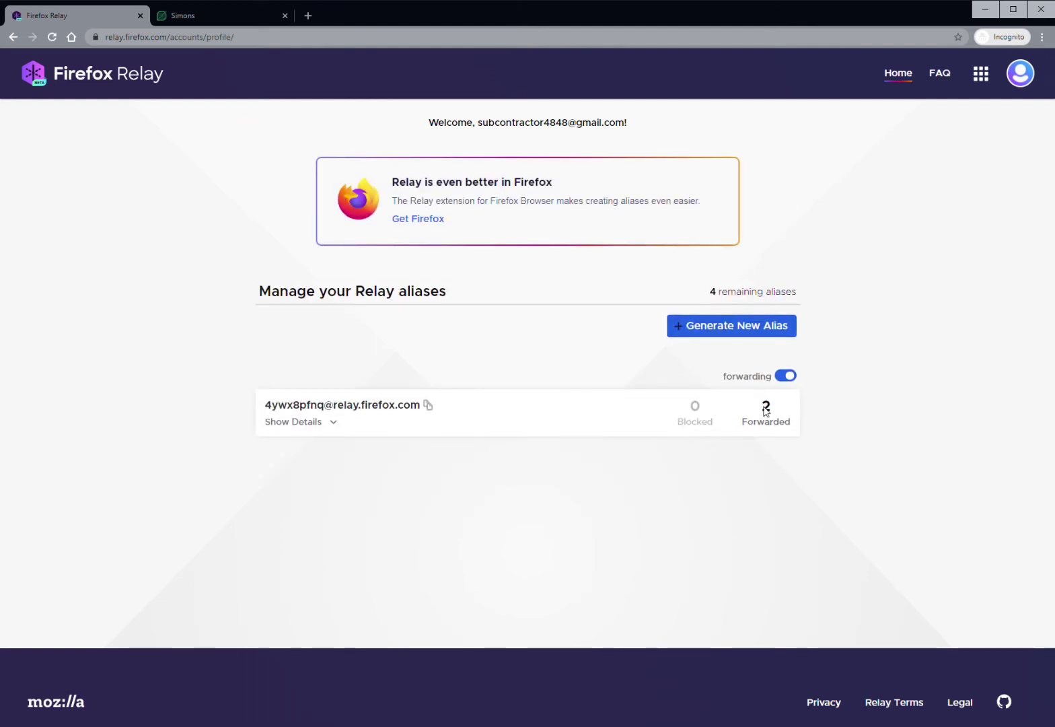
mouse_move(767, 418)
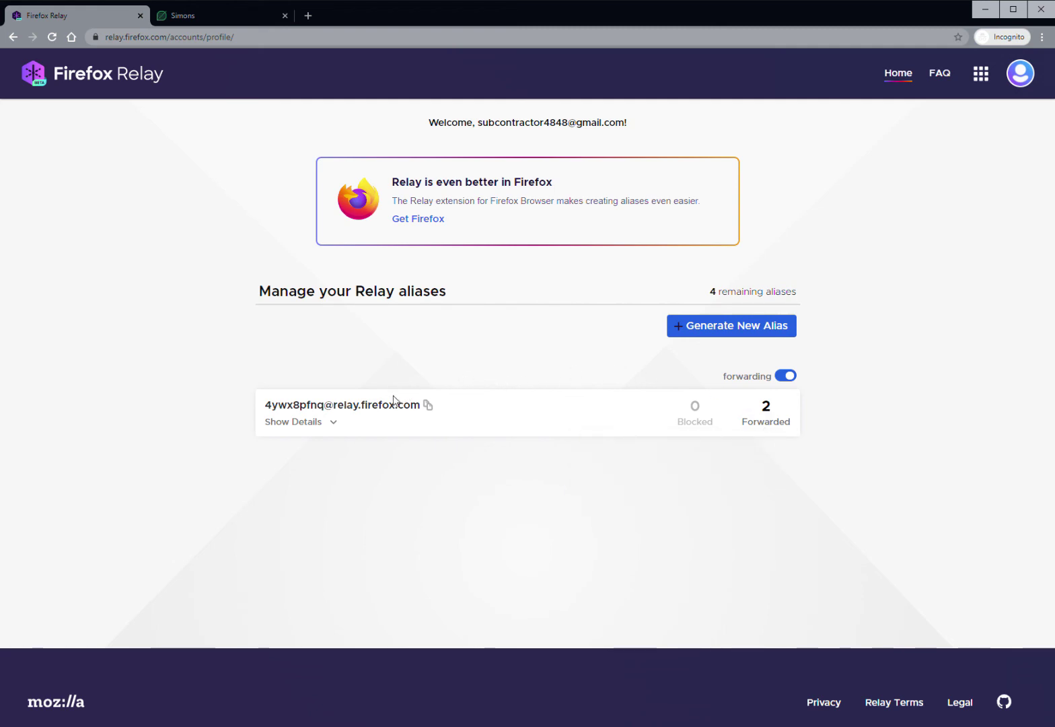
click(334, 424)
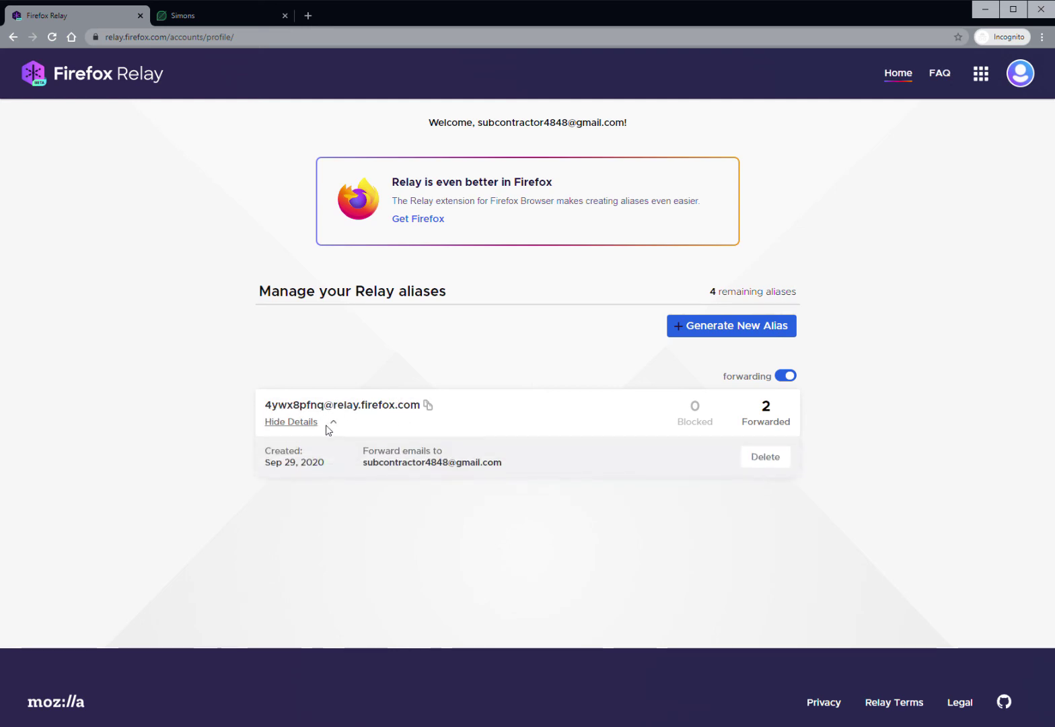
- Delete the alias, ticking 'Yes, I want to delete this alias' to confirm
click(761, 457)
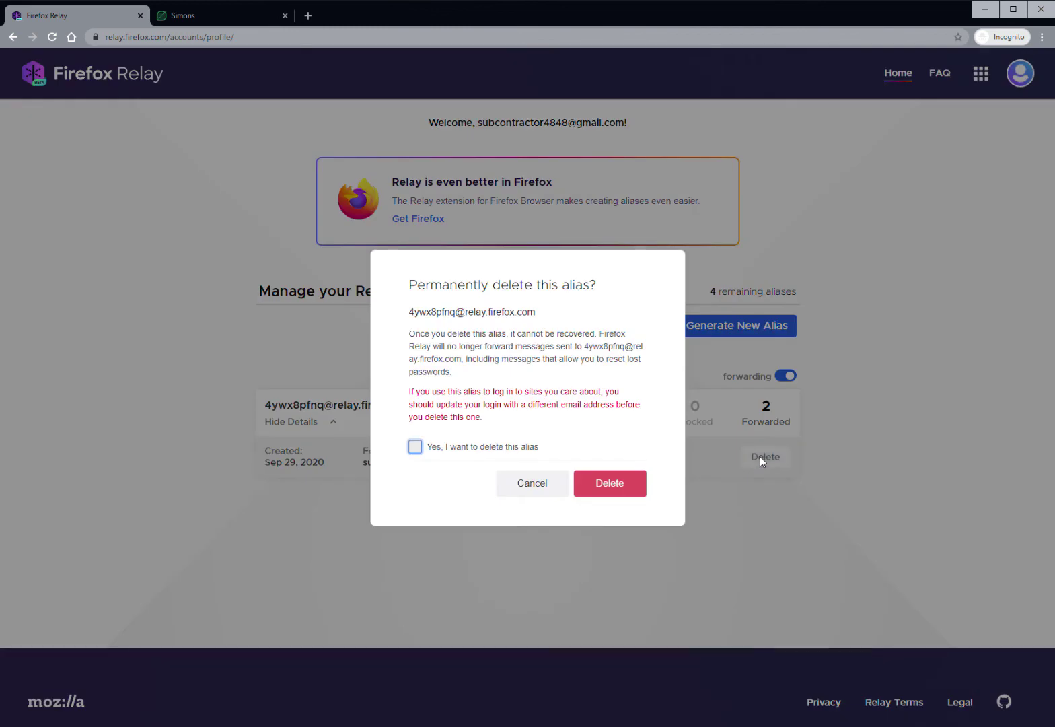
click(416, 447)
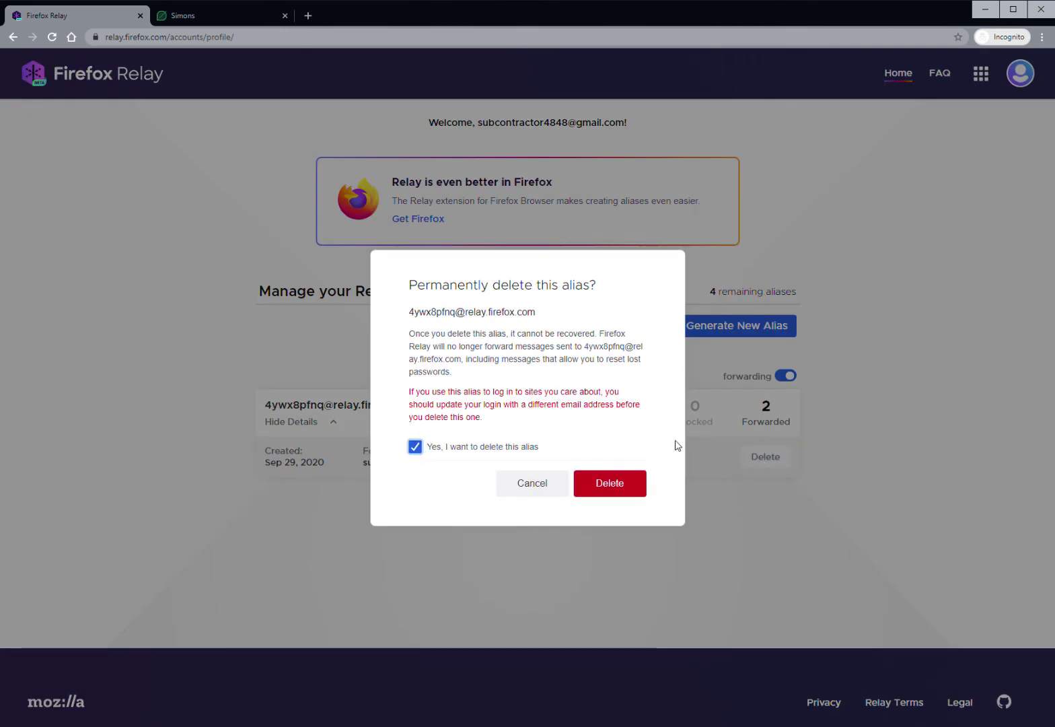
click(622, 489)
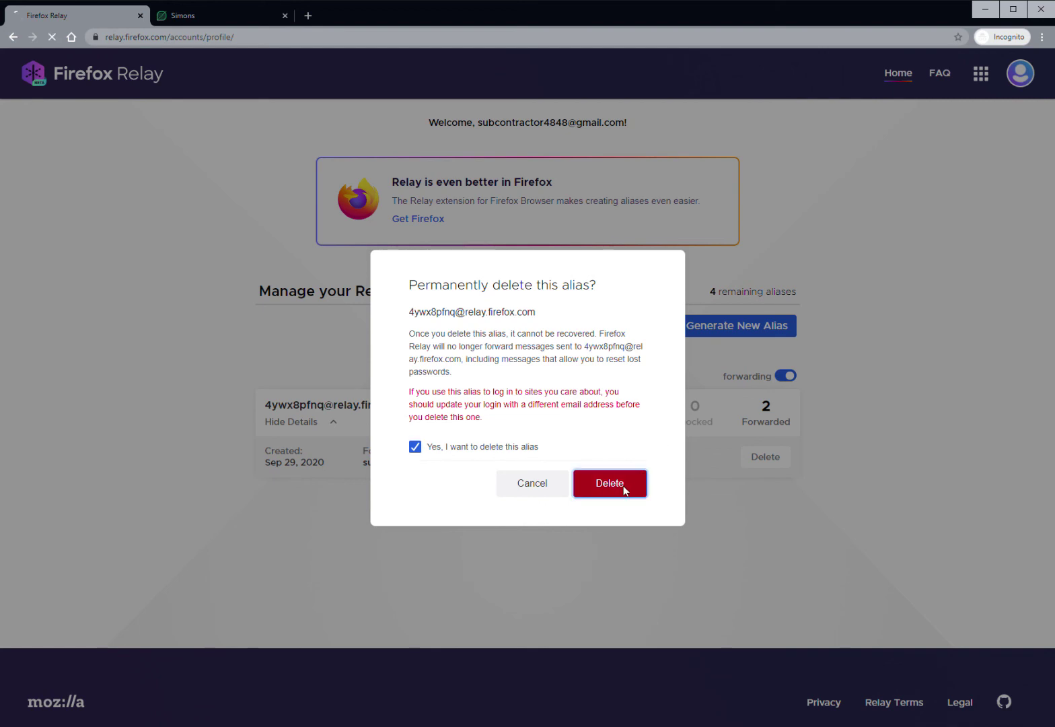